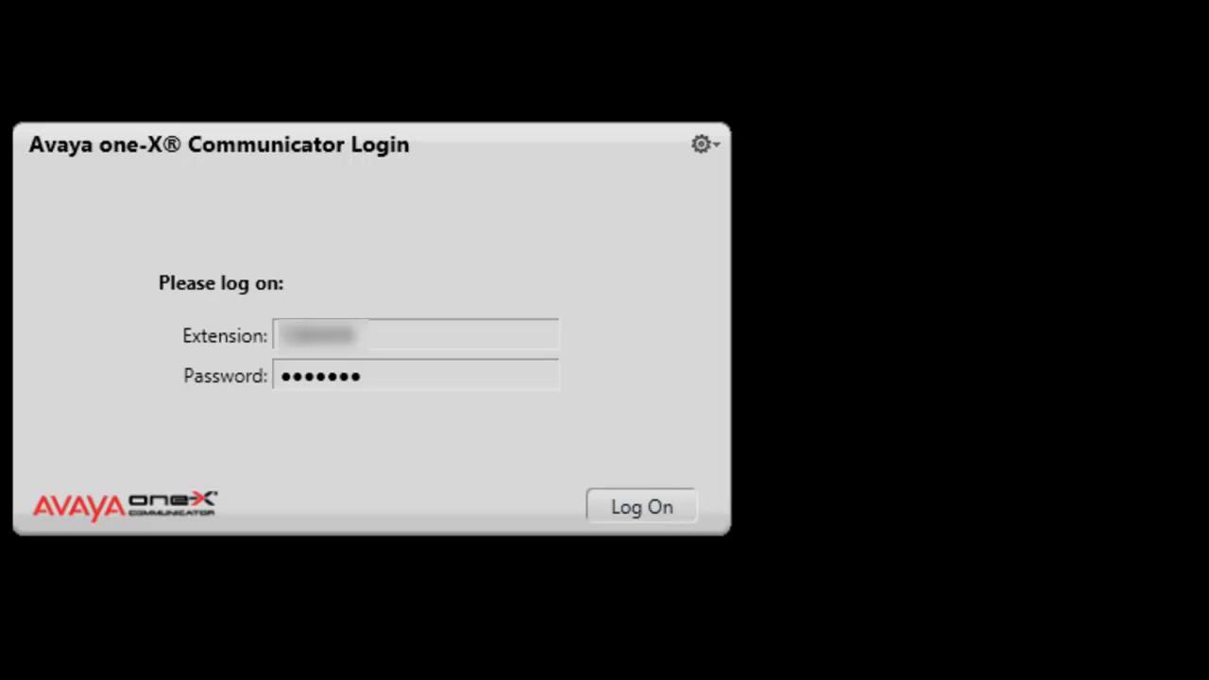
Step: Reach the Settings entry from the login window's gear menu
{"action": "left_click", "coordinate": [700, 142]}
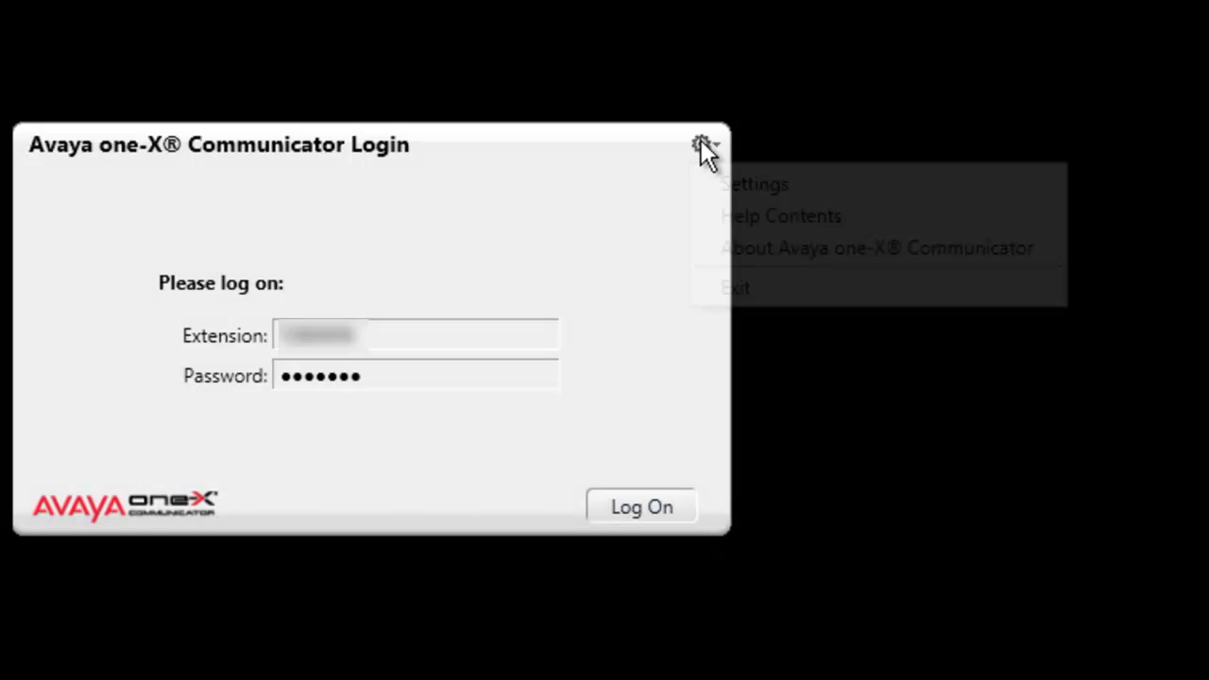
{"action": "left_click", "coordinate": [734, 176]}
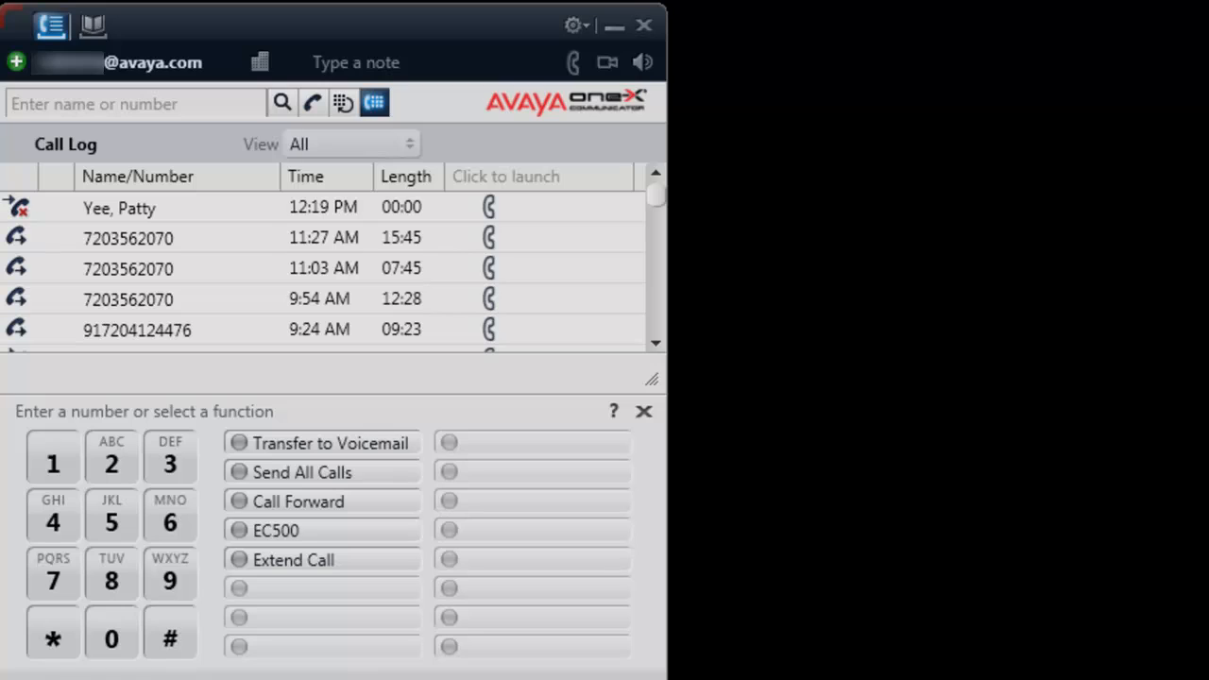
Step: Bring up General Settings from the main window's gear menu
{"action": "left_click", "coordinate": [575, 27]}
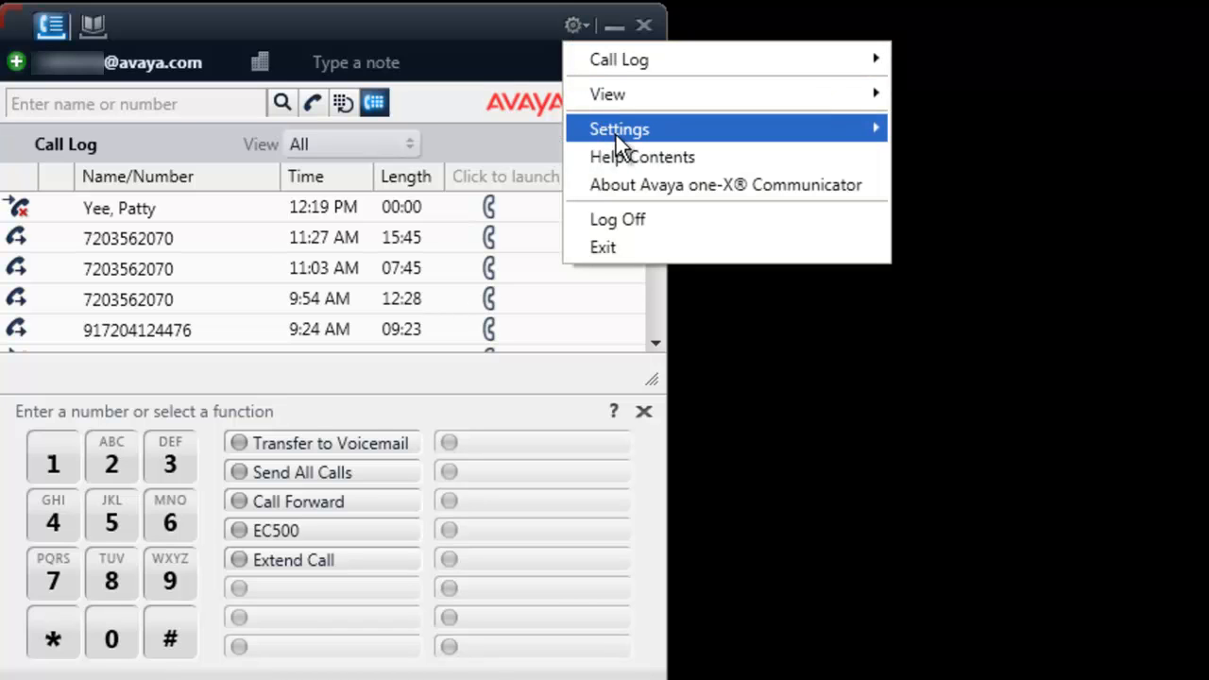
{"action": "mouse_move", "coordinate": [717, 129]}
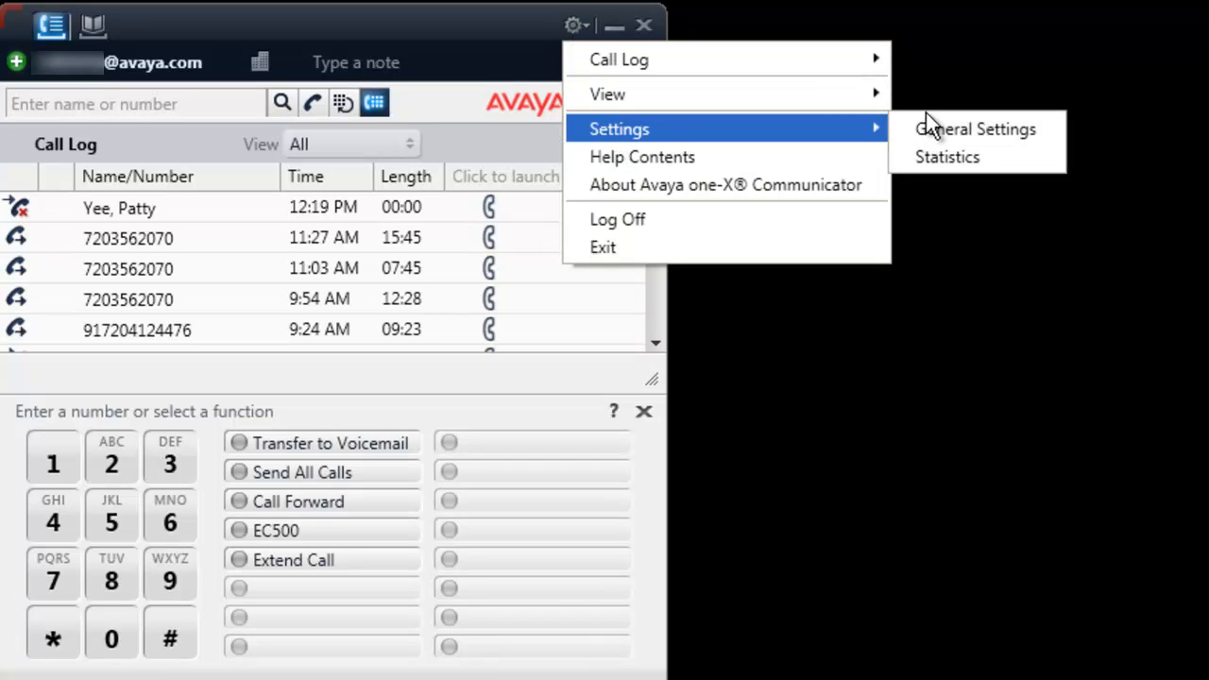
{"action": "left_click", "coordinate": [955, 130]}
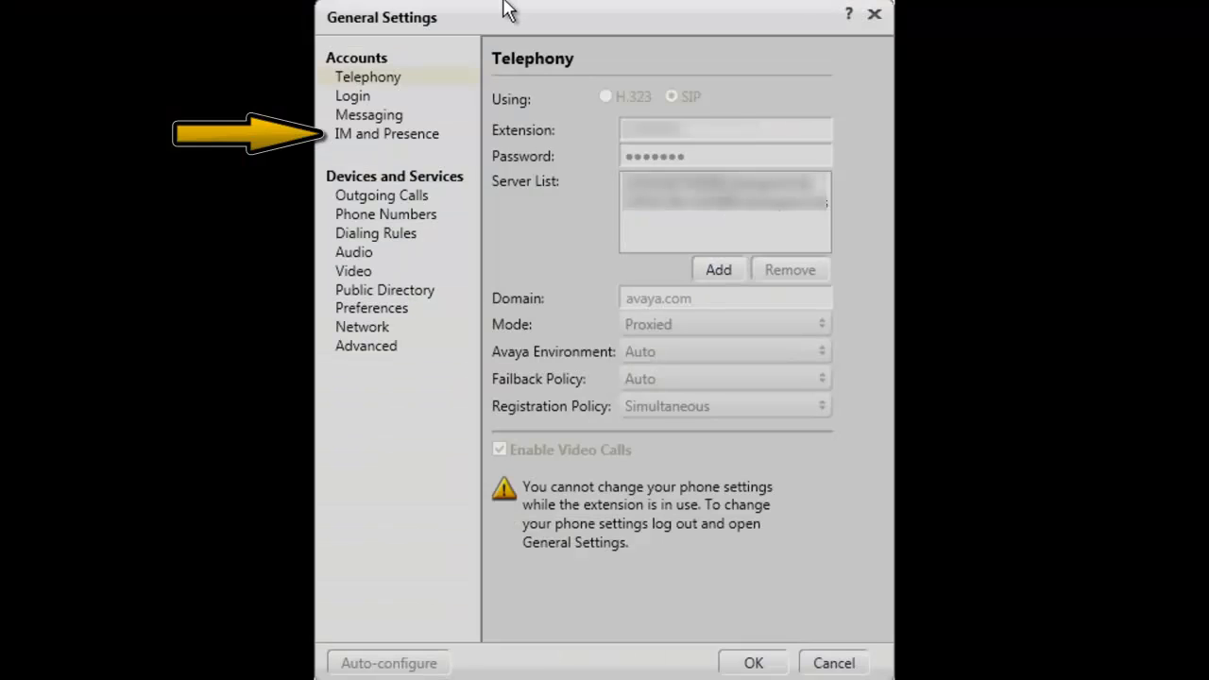
Step: Enable Instant Messaging and Presence on the IM and Presence page
{"action": "left_click", "coordinate": [418, 131]}
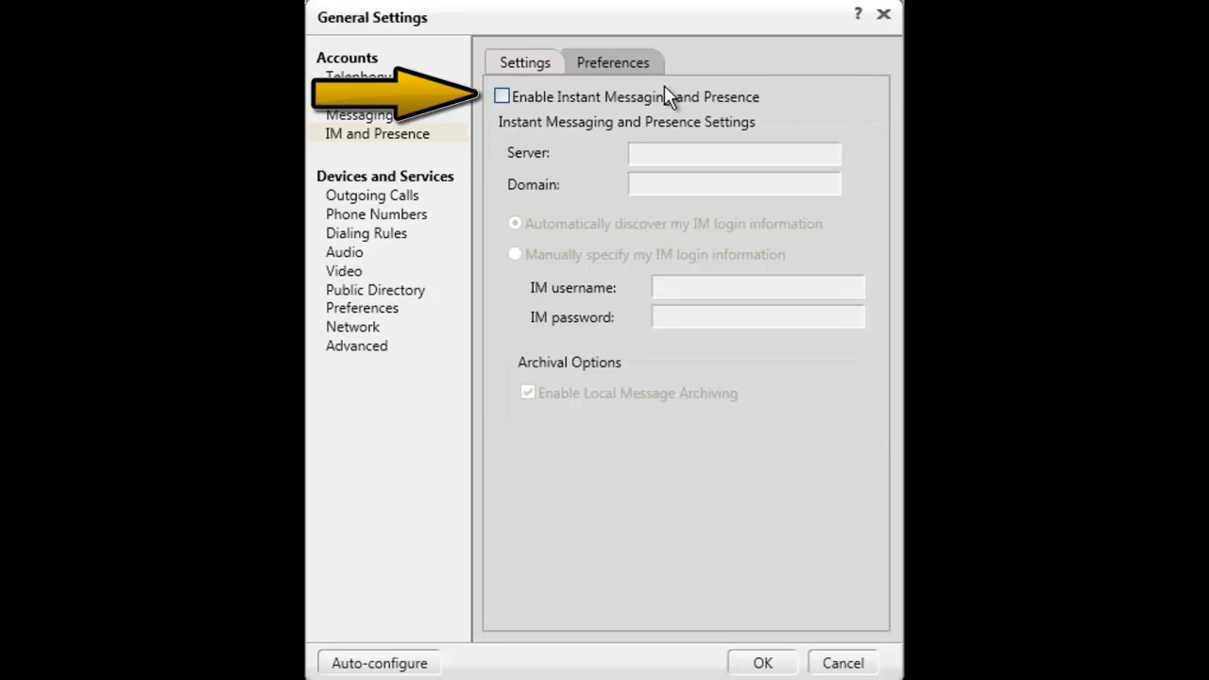
{"action": "left_click", "coordinate": [502, 95]}
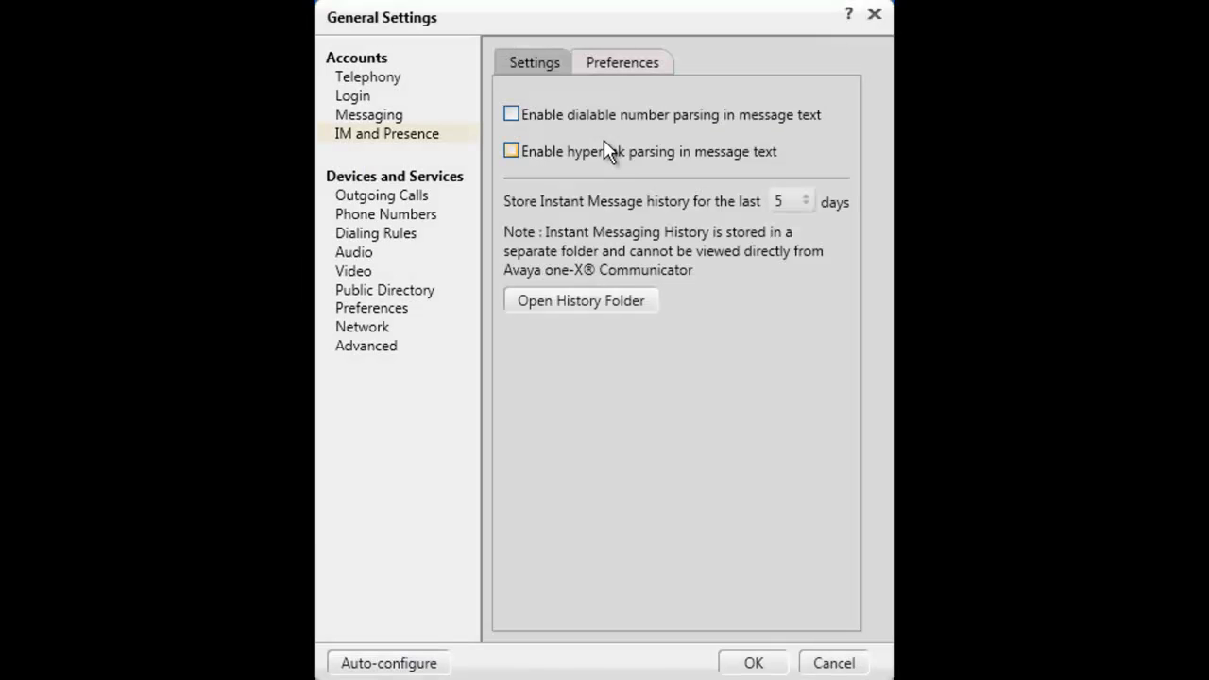
Step: Turn on dialable number parsing and hyperlink parsing in message text
{"action": "left_click", "coordinate": [512, 115]}
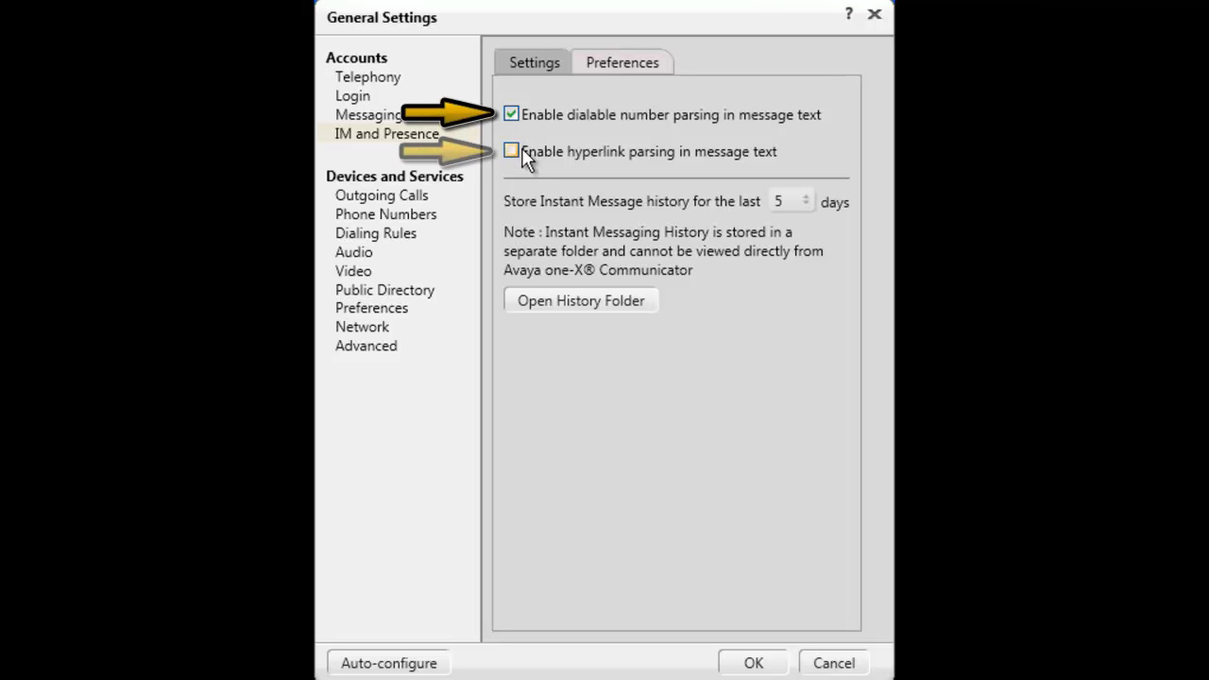
{"action": "left_click", "coordinate": [510, 151]}
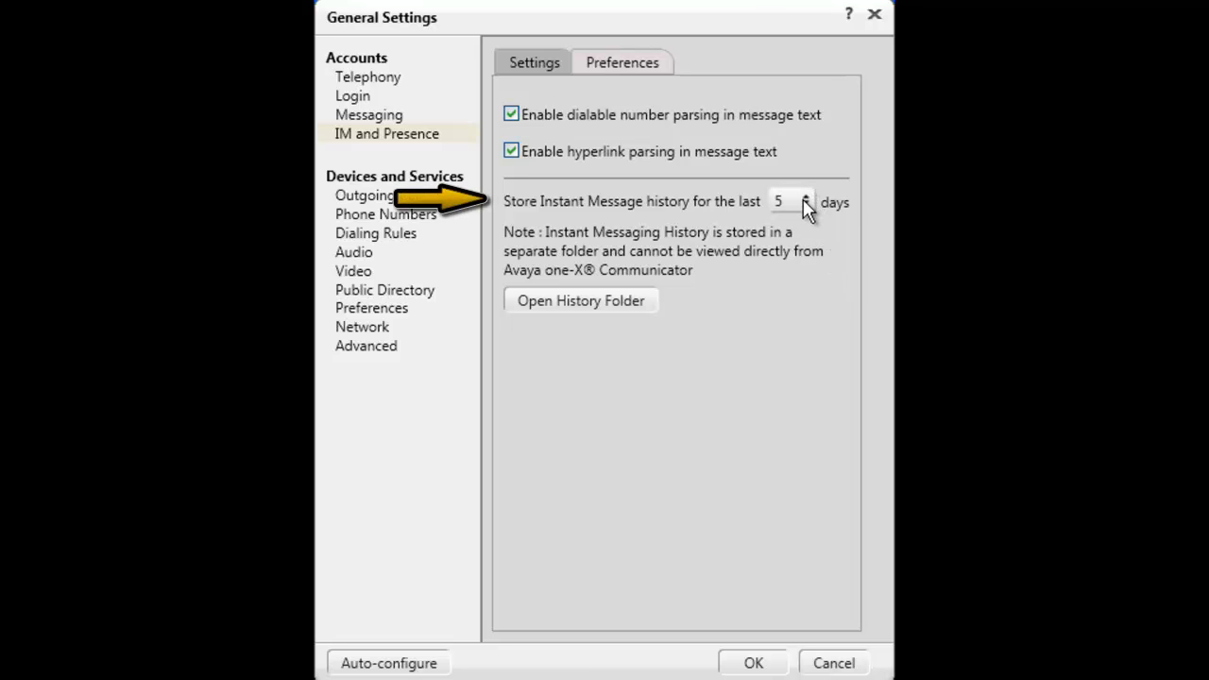
{"action": "left_click", "coordinate": [803, 199]}
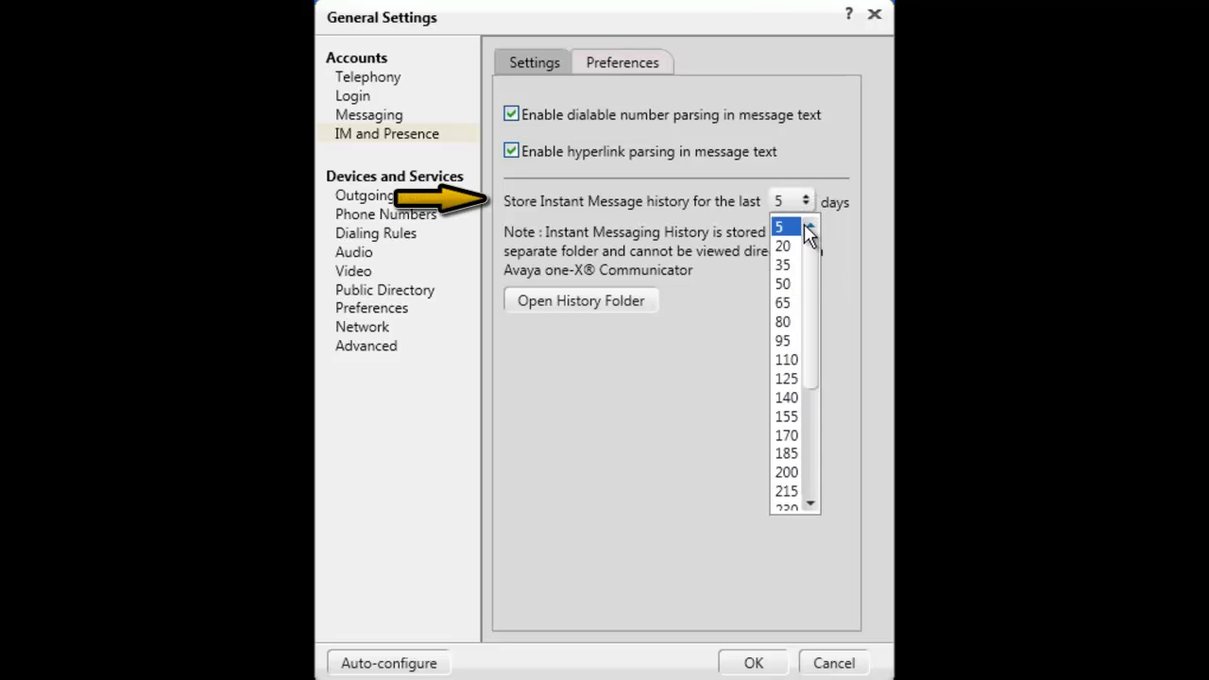
{"action": "left_click_drag", "start_coordinate": [809, 250], "coordinate": [815, 435]}
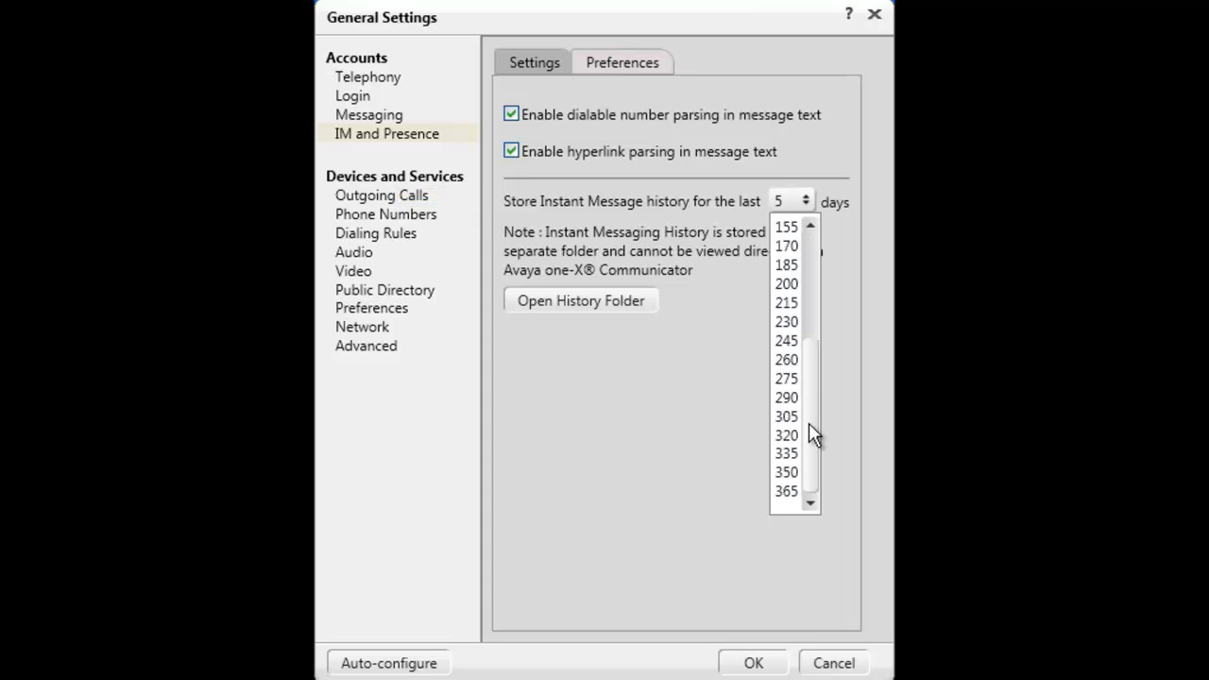
{"action": "left_click", "coordinate": [744, 525]}
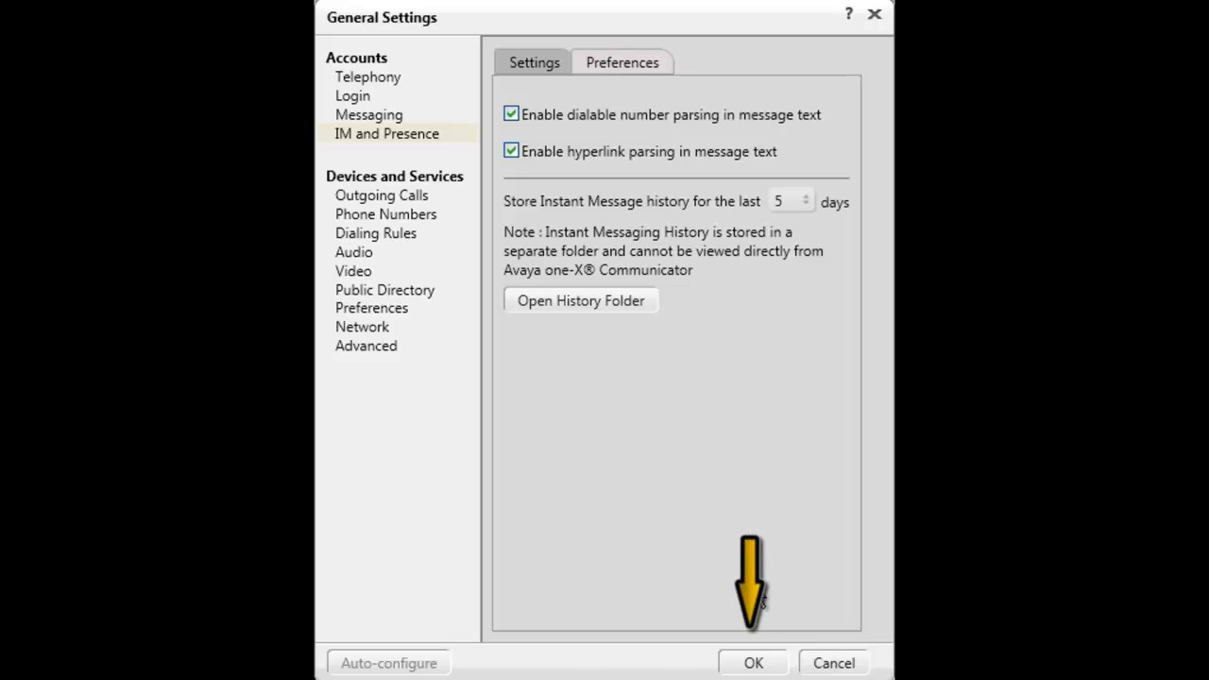
Step: Confirm the settings with OK and accept the restart prompt with Yes
{"action": "left_click", "coordinate": [753, 663]}
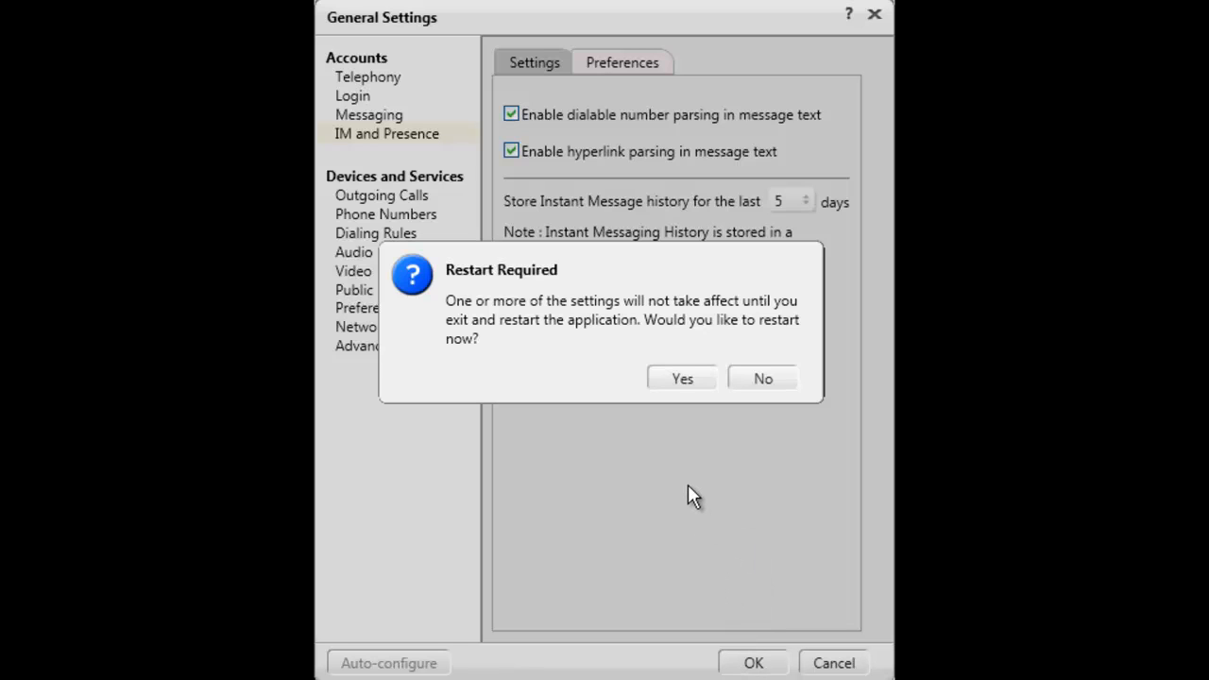
{"action": "left_click", "coordinate": [682, 379]}
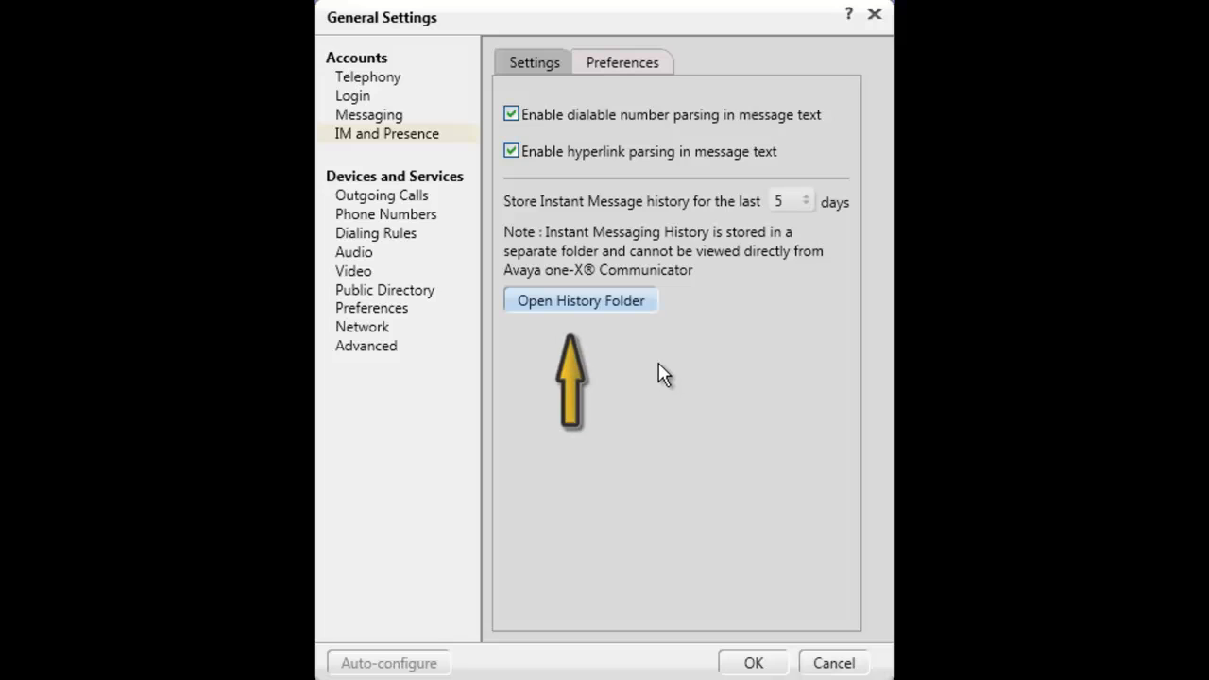
Step: Show the instant message history folder via Open History Folder
{"action": "left_click", "coordinate": [604, 304]}
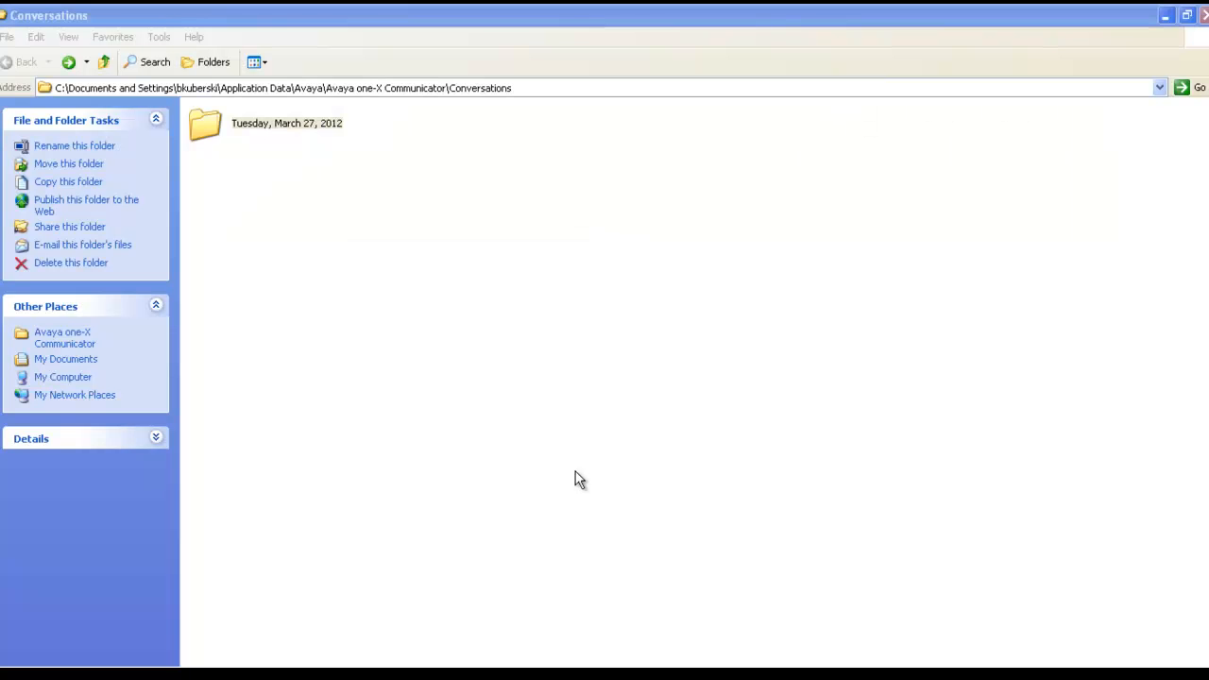